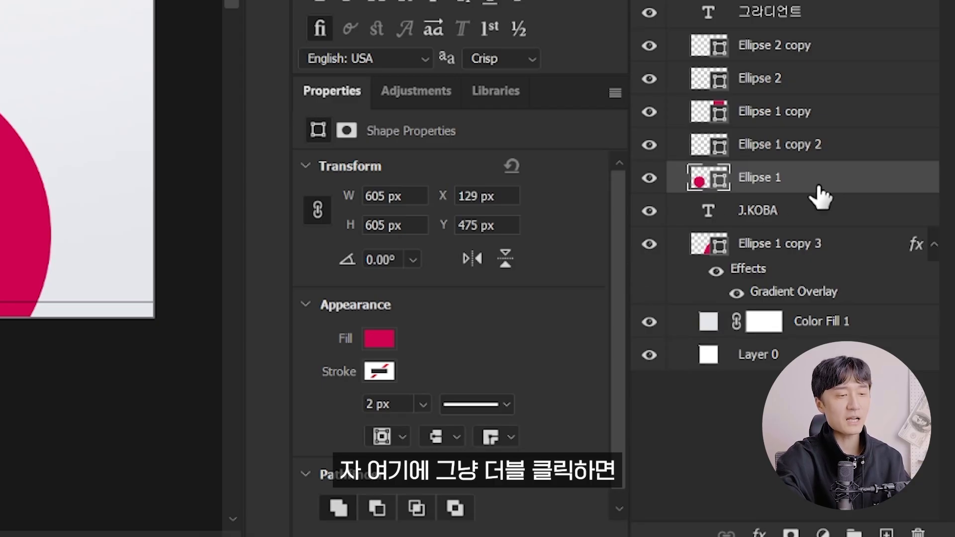
Give Ellipse 1 a radial Gradient Overlay whose end stop is the sampled background colour
double_click(818, 192)
click(676, 291)
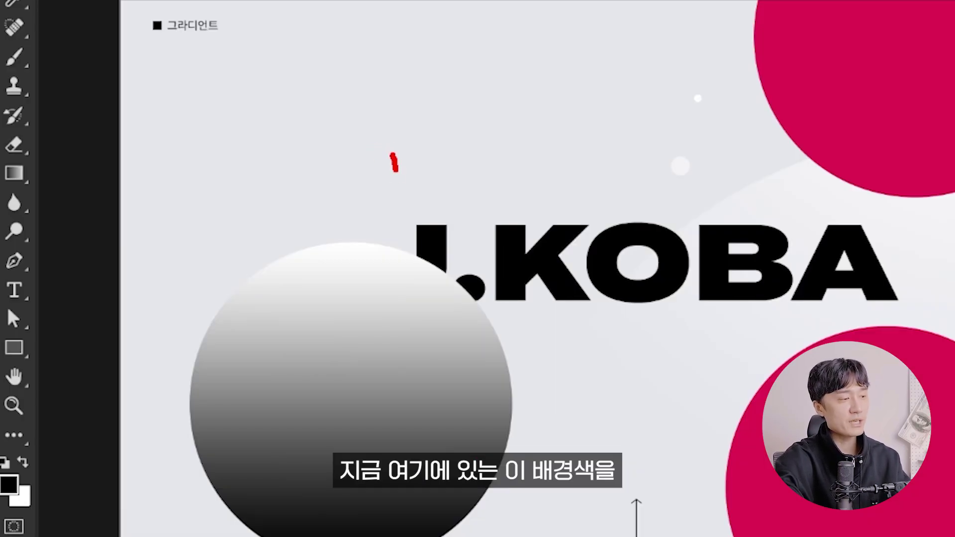
drag(383, 152, 320, 273)
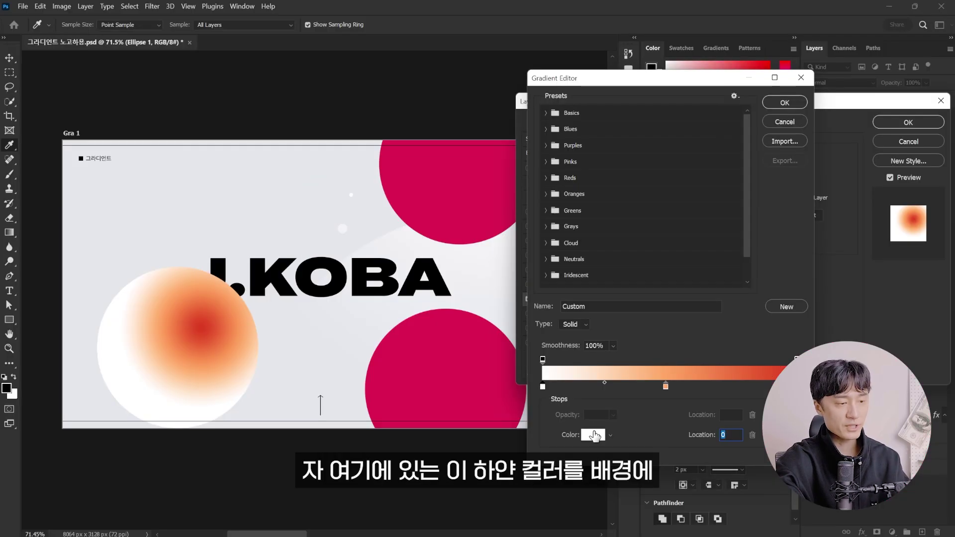
click(595, 436)
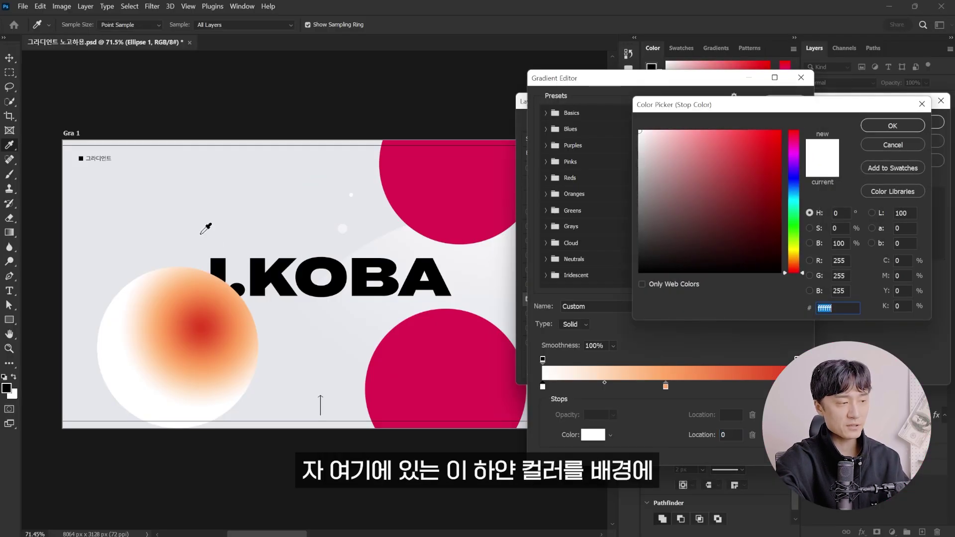
click(204, 230)
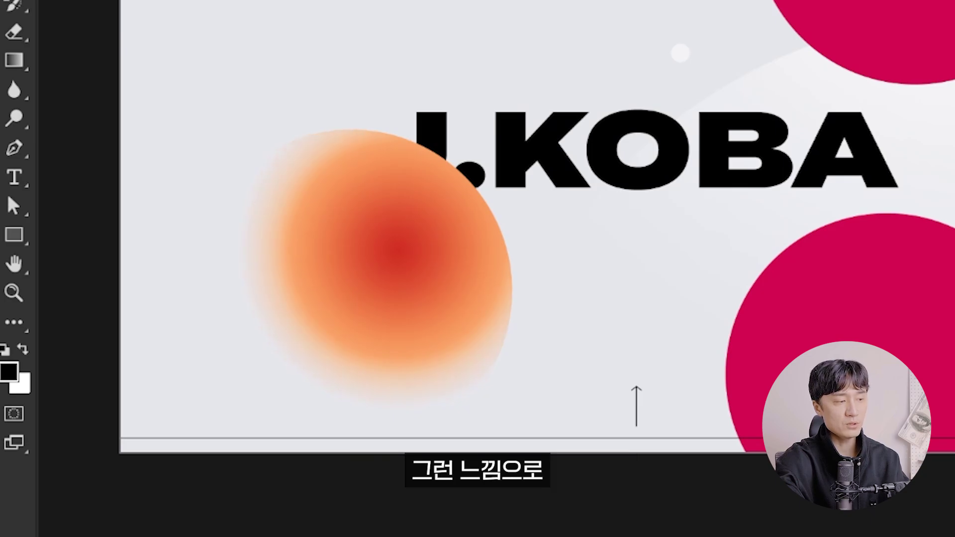
Move the orange sphere lower-left and select the lower pink circle
drag(453, 288, 416, 307)
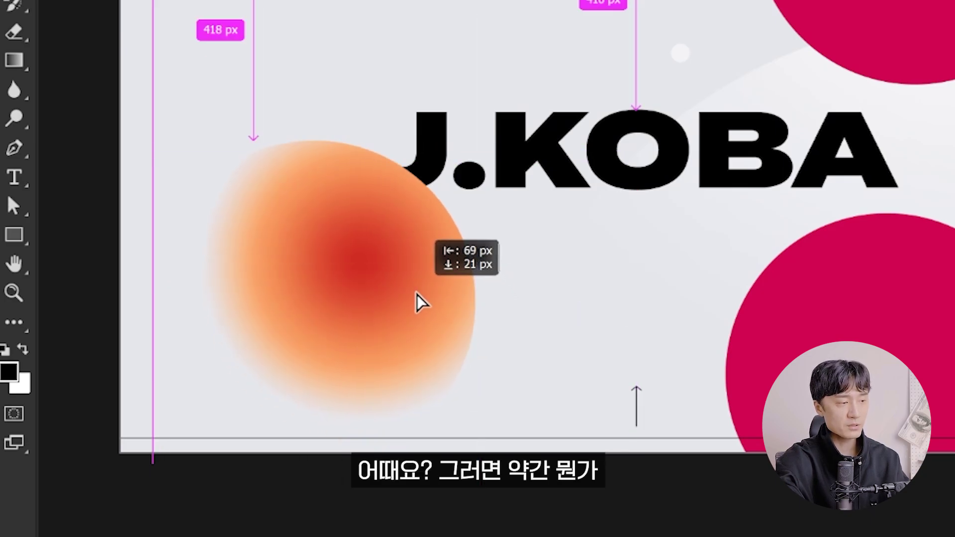
key(z)
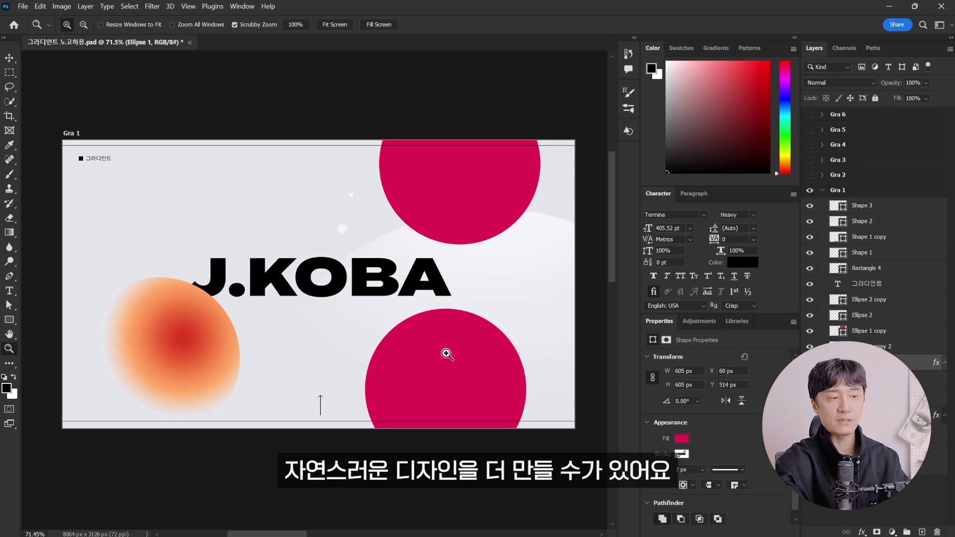
key(v)
click(465, 363)
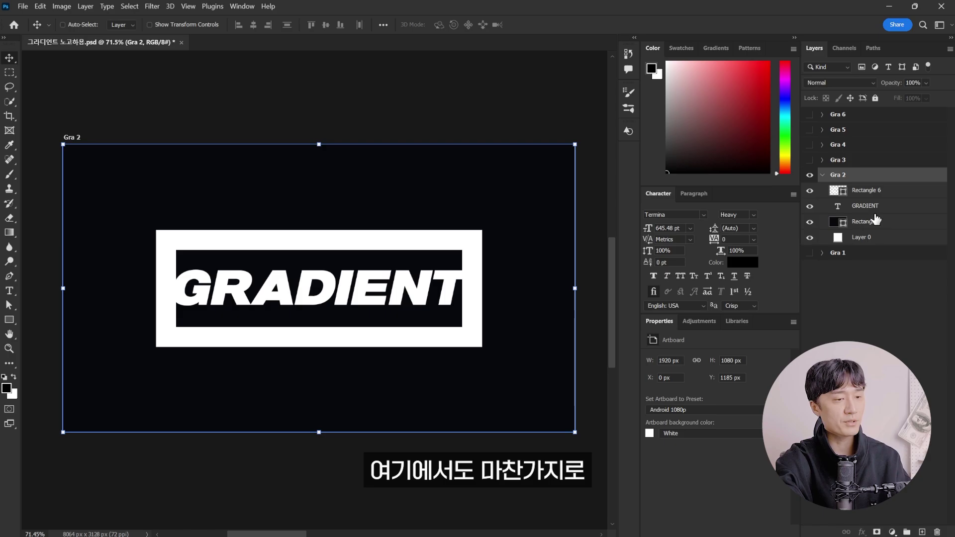
Set the GRADIENT text overlay to Reflected, 180°, blue-cyan gradient, Reverse off, scale 105%
click(902, 219)
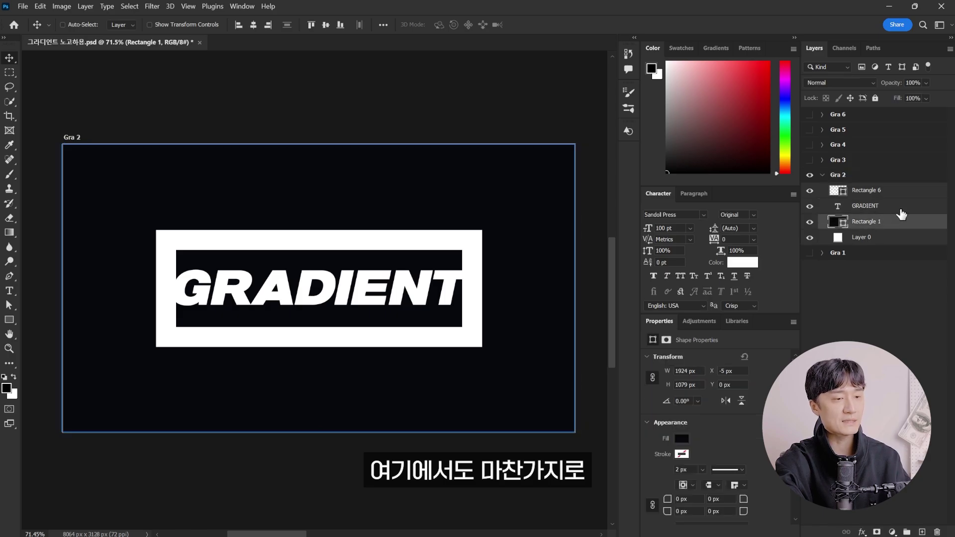
double_click(898, 206)
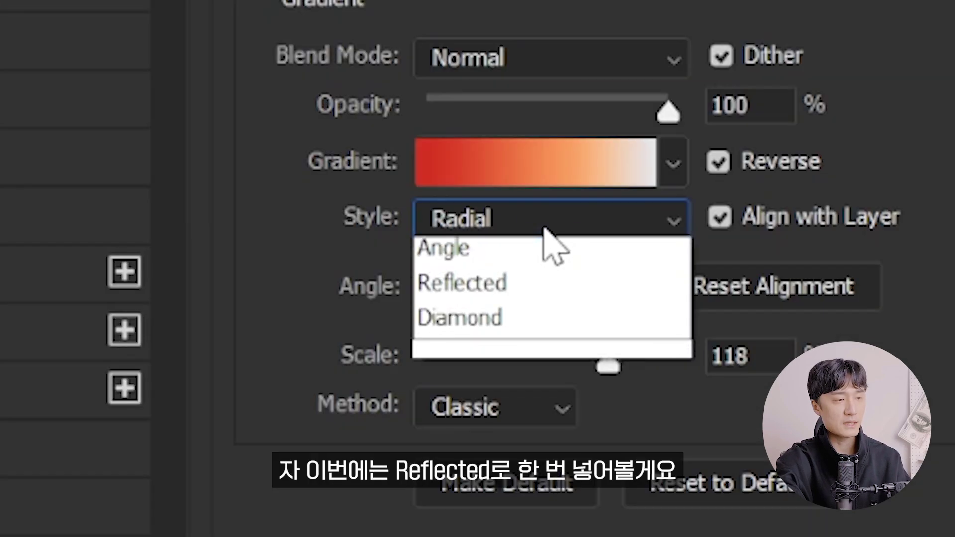
click(548, 359)
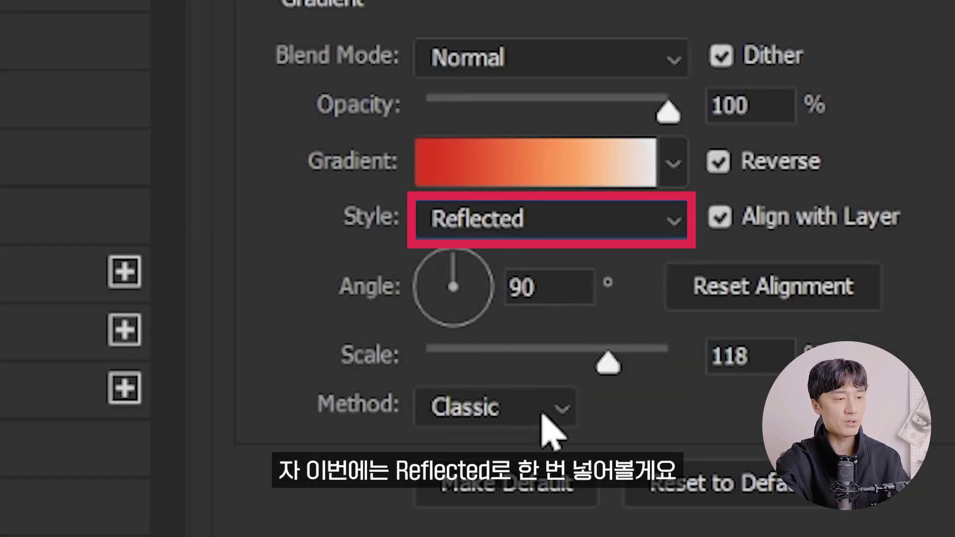
click(390, 291)
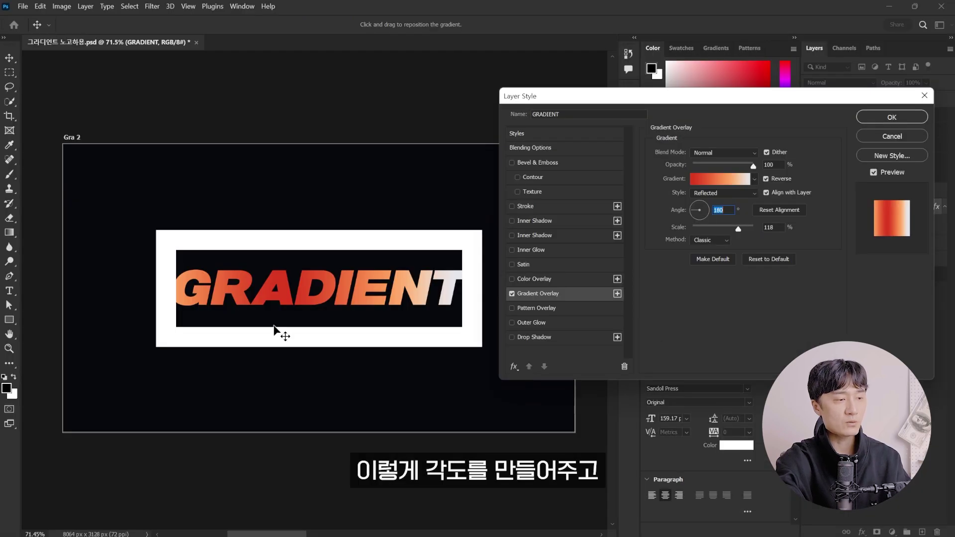
drag(274, 327, 348, 309)
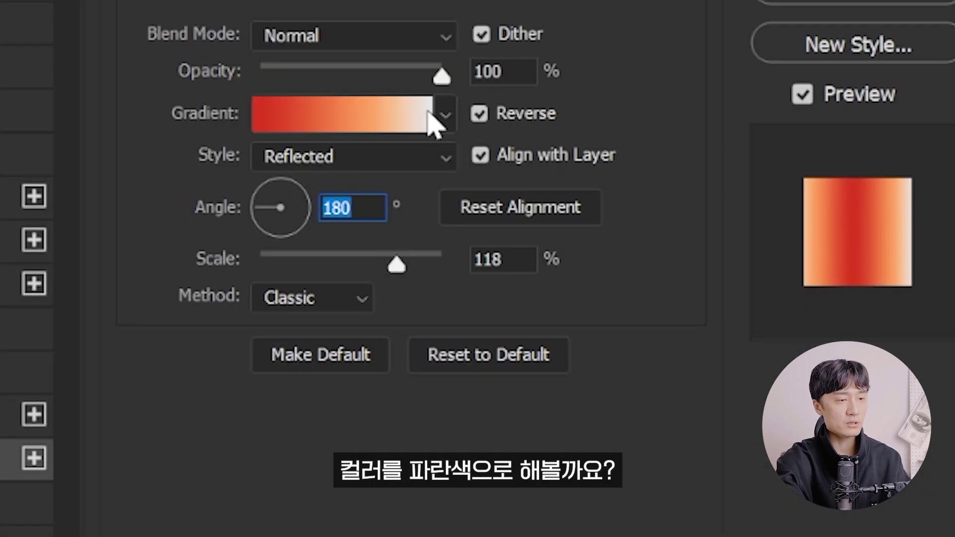
click(755, 179)
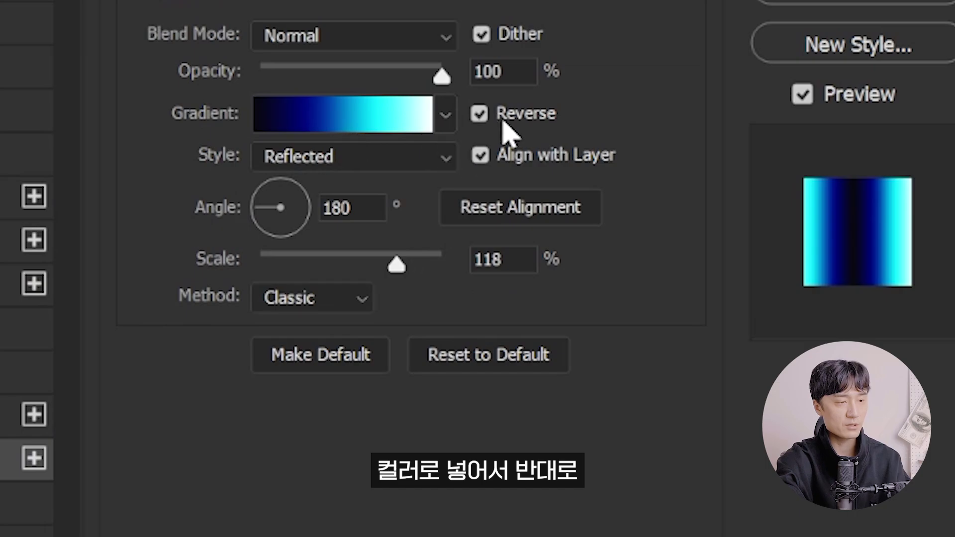
click(503, 124)
drag(742, 228, 727, 230)
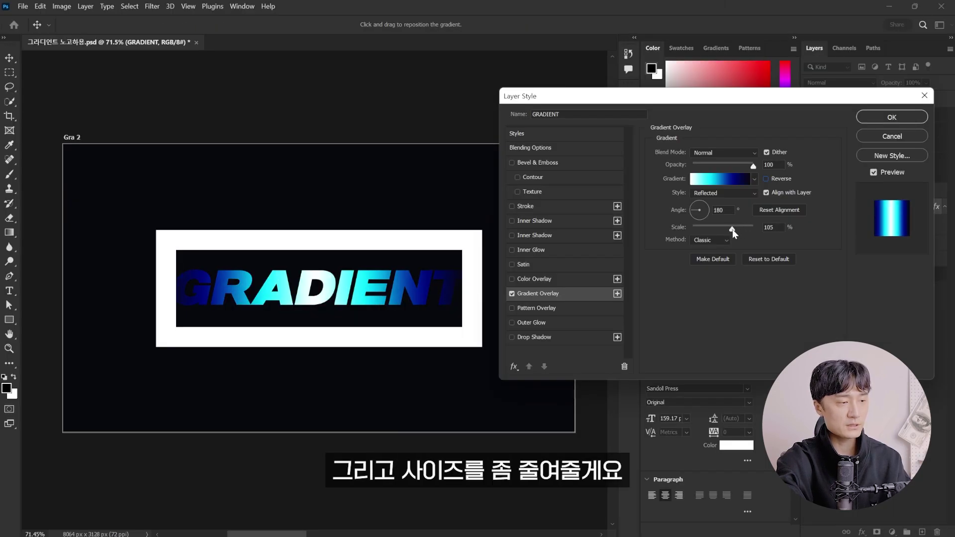
Change the gradient's black right-end stop to the dark background colour
click(720, 179)
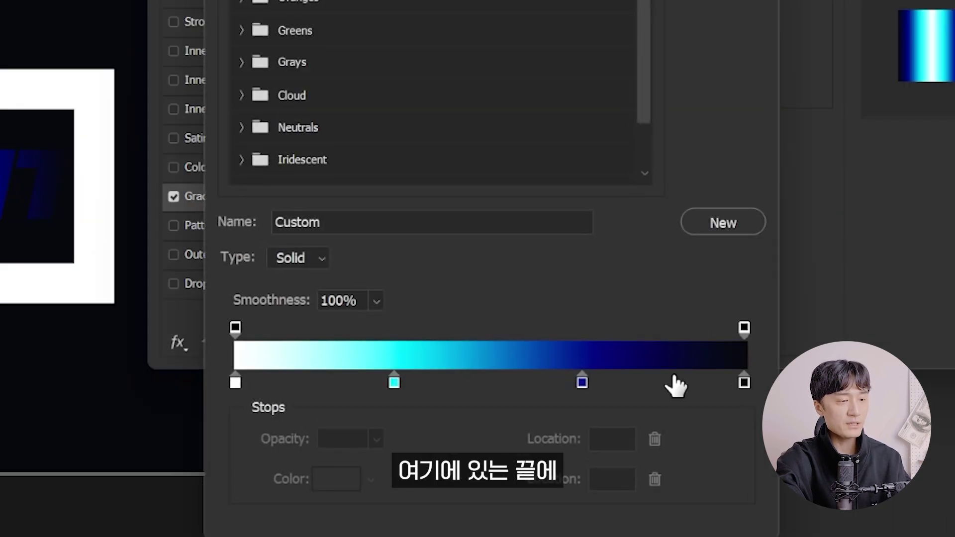
click(745, 382)
click(338, 479)
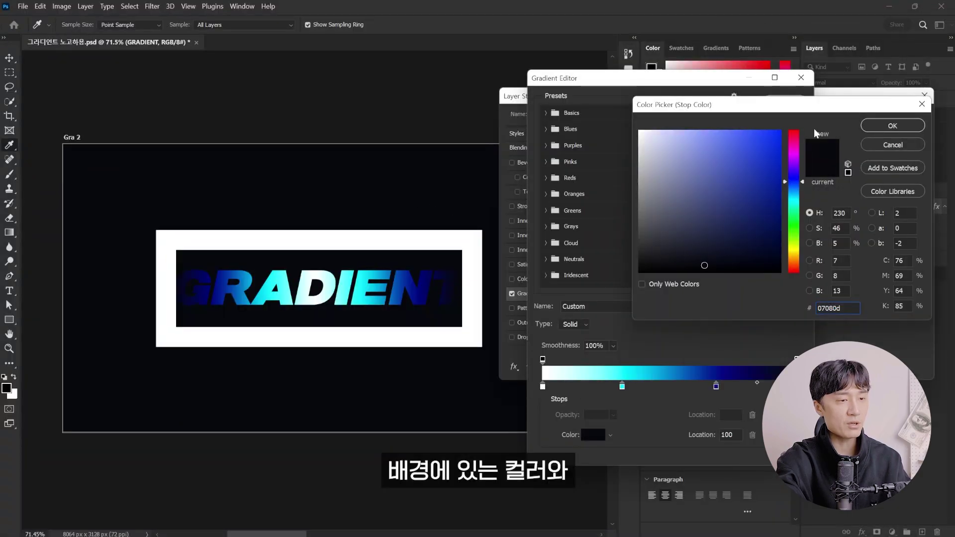
click(893, 126)
click(790, 102)
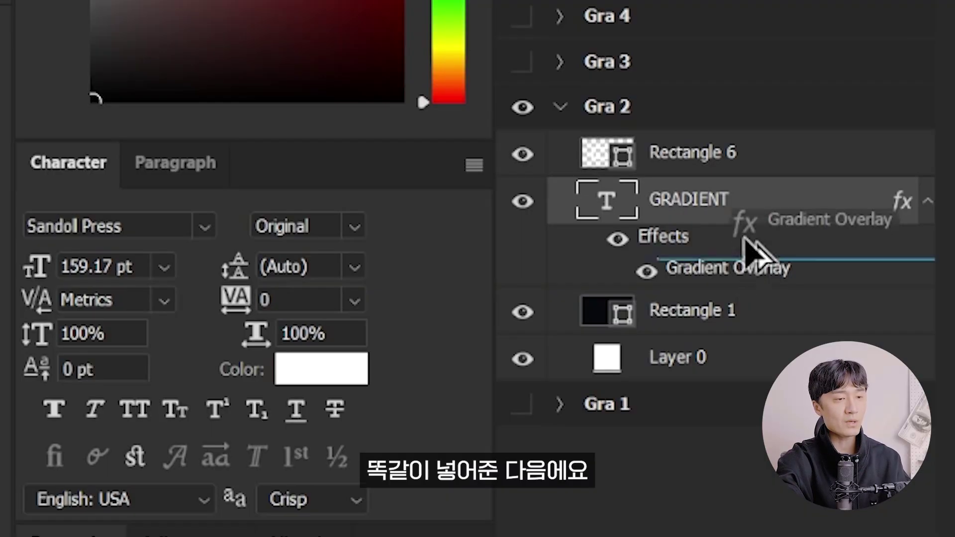
Copy the GRADIENT text's Gradient Overlay onto Rectangle 6 and reverse it
drag(756, 250, 807, 179)
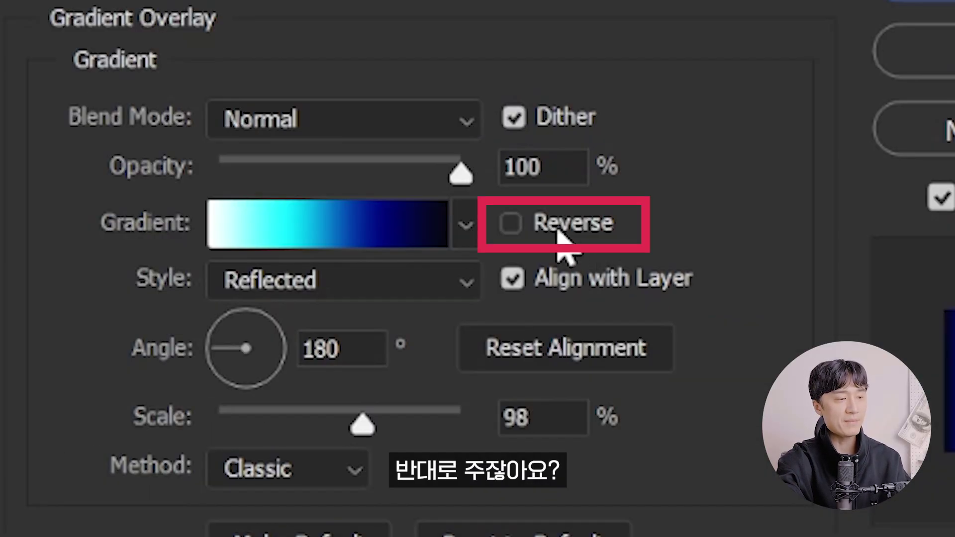
click(558, 231)
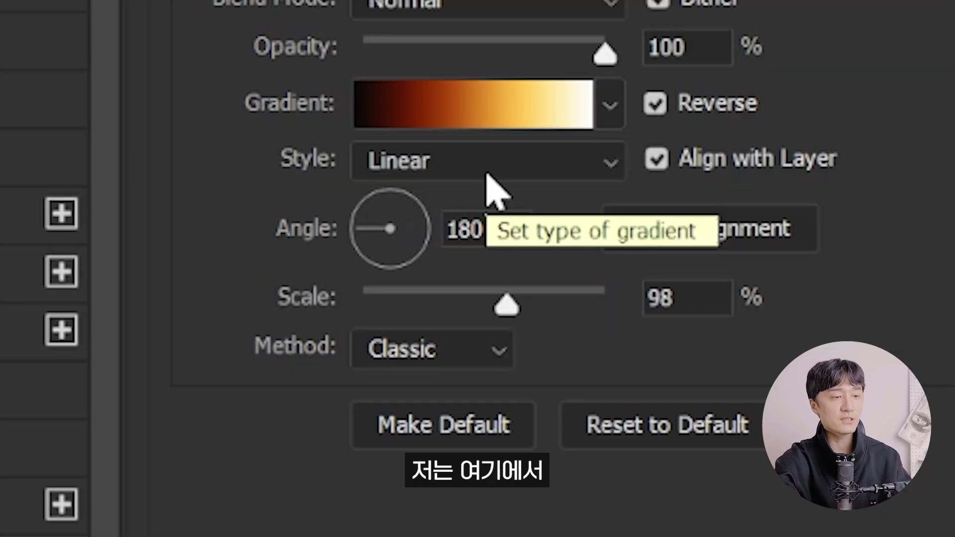
Make the tunnel gradient Diamond style, centred behind HOLE at -135 degrees
click(488, 164)
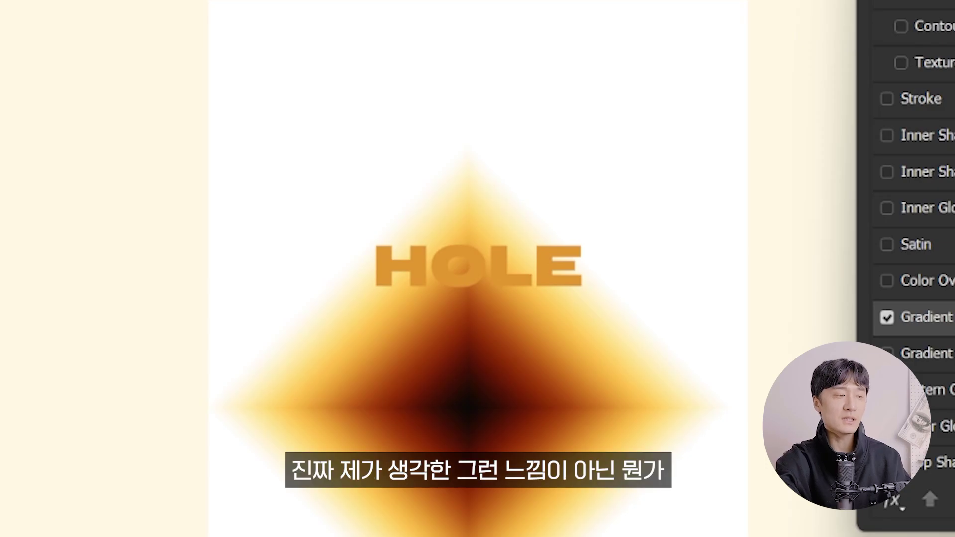
drag(689, 299, 653, 312)
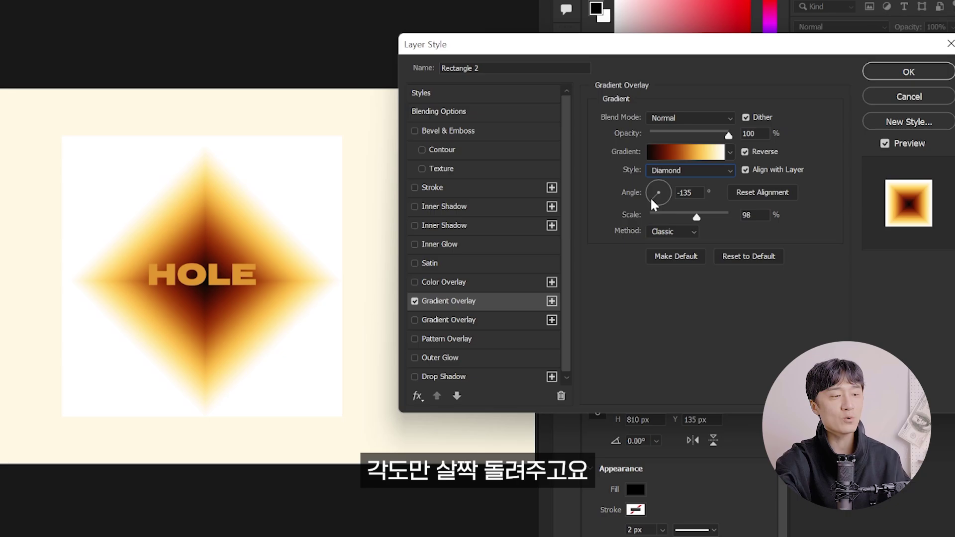
drag(650, 196, 647, 201)
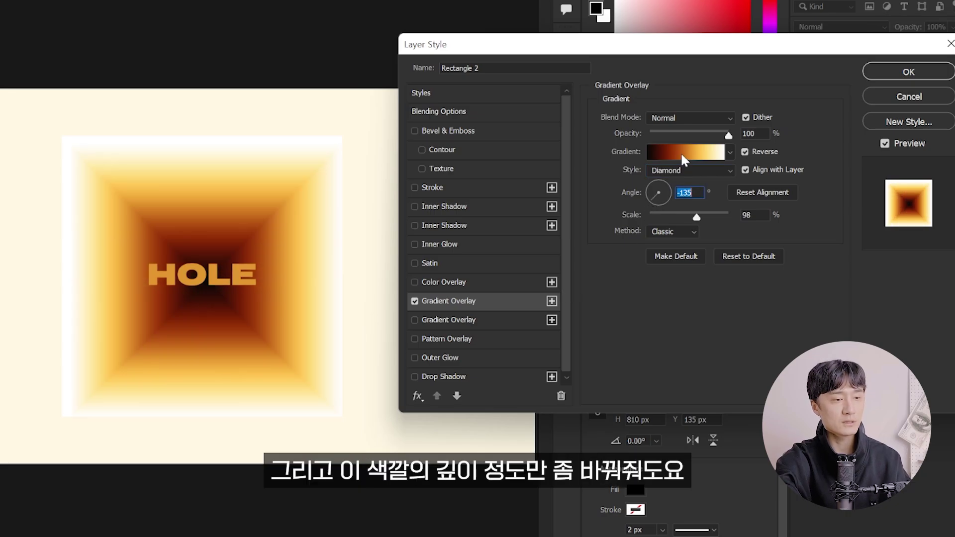
Shift the red, yellow and black stops (black to 52), then sample cream into the outermost stop
click(682, 158)
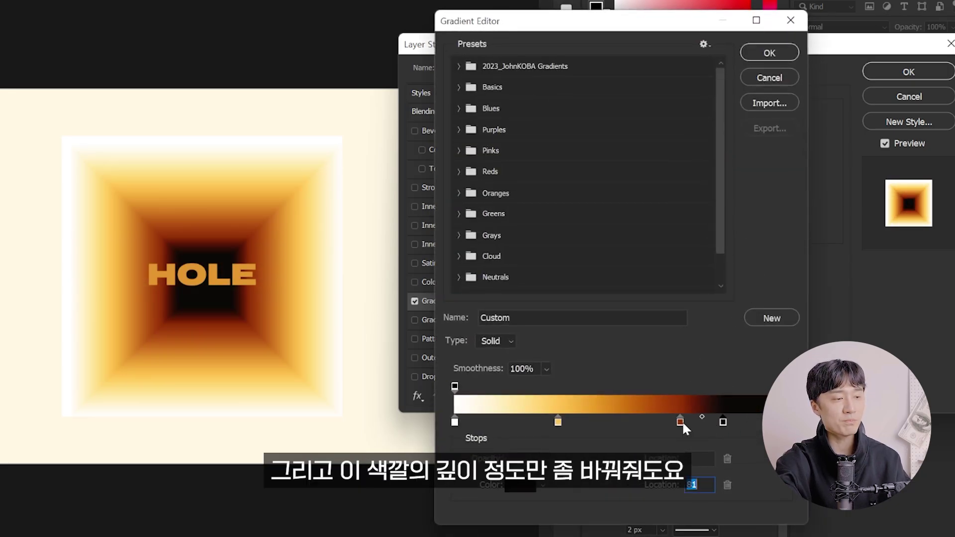
drag(681, 420, 637, 421)
drag(558, 422, 485, 422)
drag(636, 421, 530, 422)
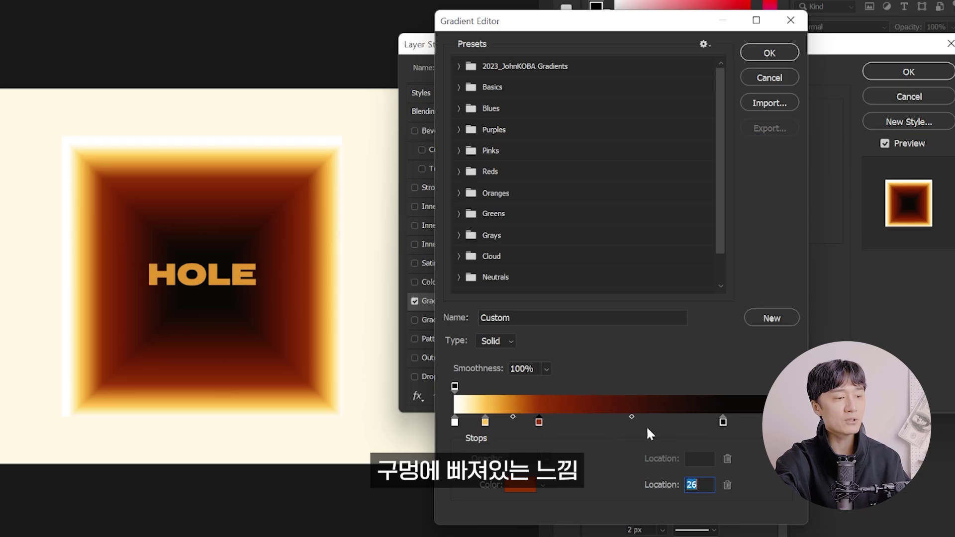
mouse_move(723, 422)
mouse_down()
mouse_move(616, 421)
mouse_move(625, 422)
mouse_up()
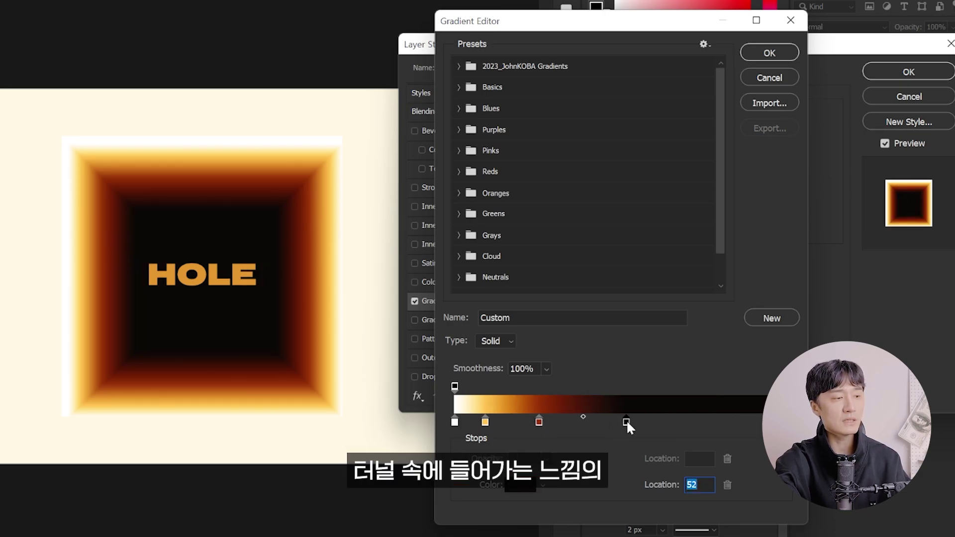
double_click(455, 422)
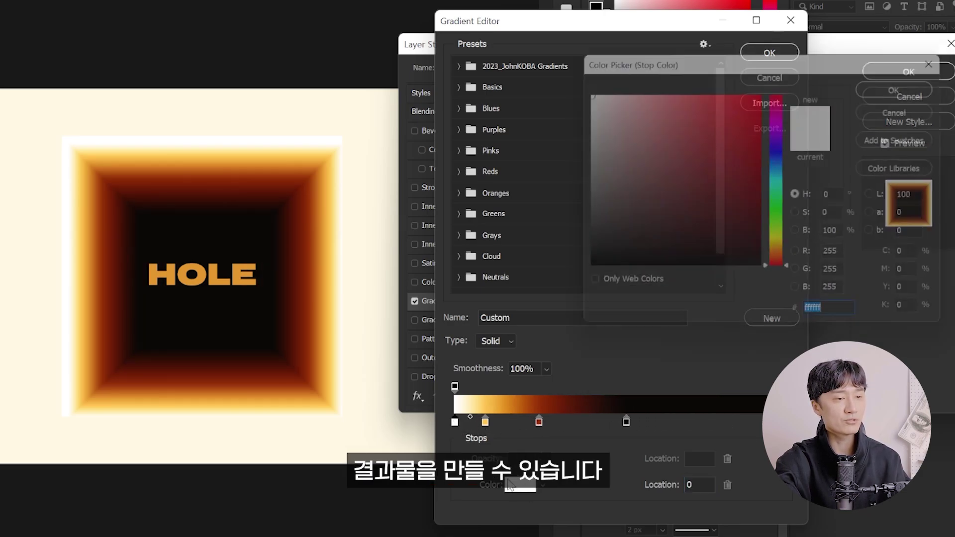
click(3, 333)
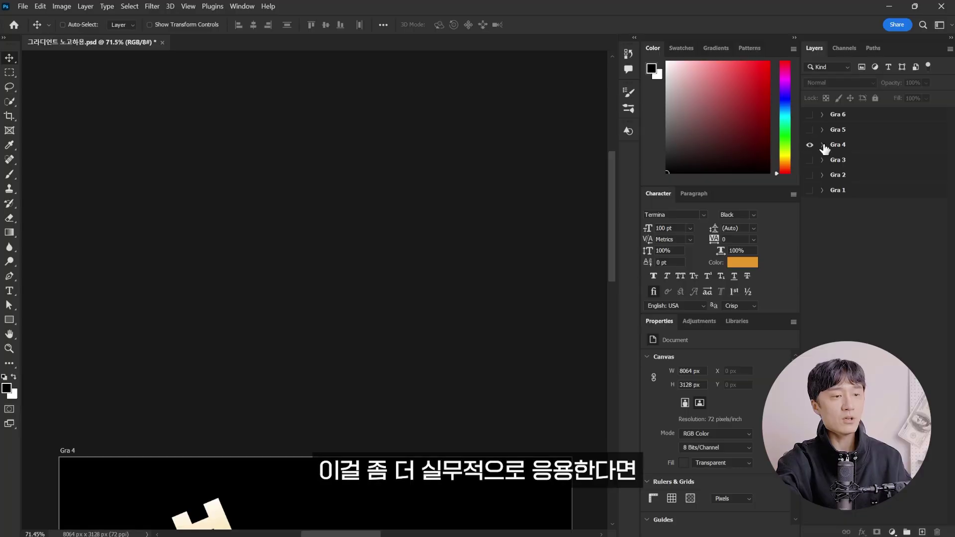
Show the Gra 4 tunnel example, opening Rectangle 2's layer style and repositioning an element
click(822, 145)
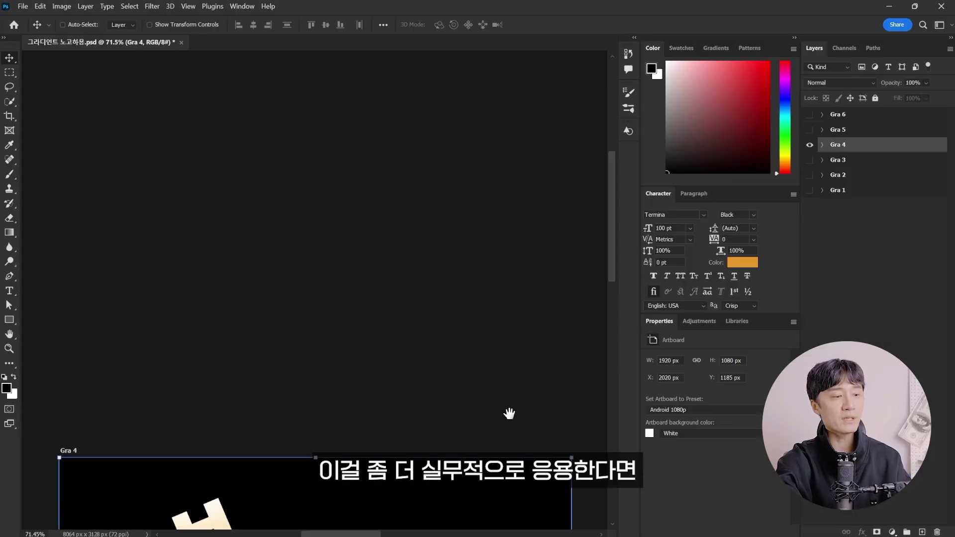
click(884, 277)
double_click(896, 275)
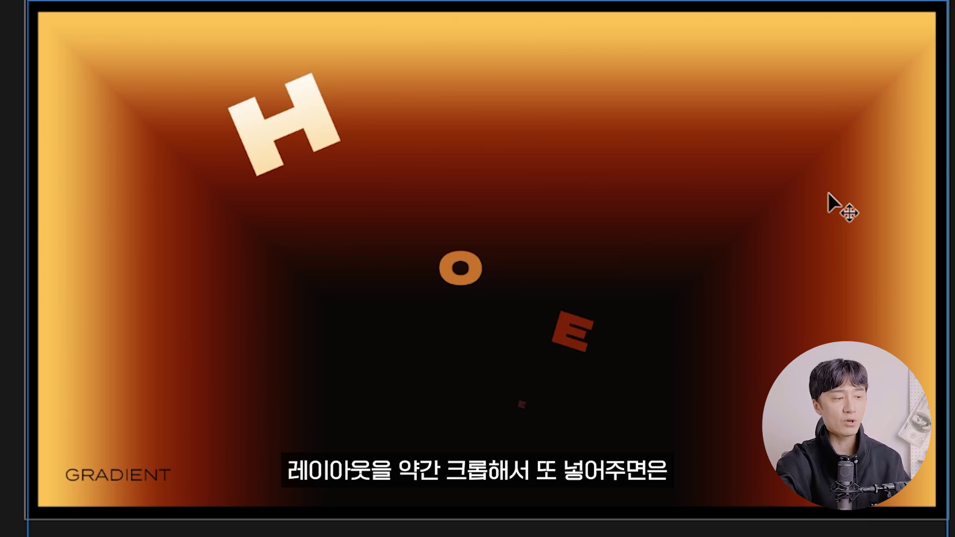
drag(386, 207, 161, 169)
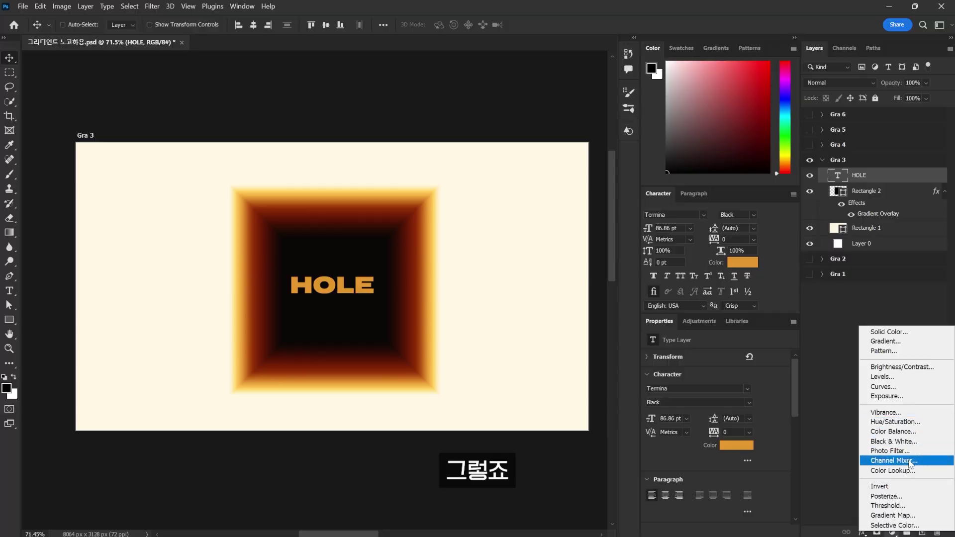
Add an Invert adjustment layer above the HOLE text
click(904, 487)
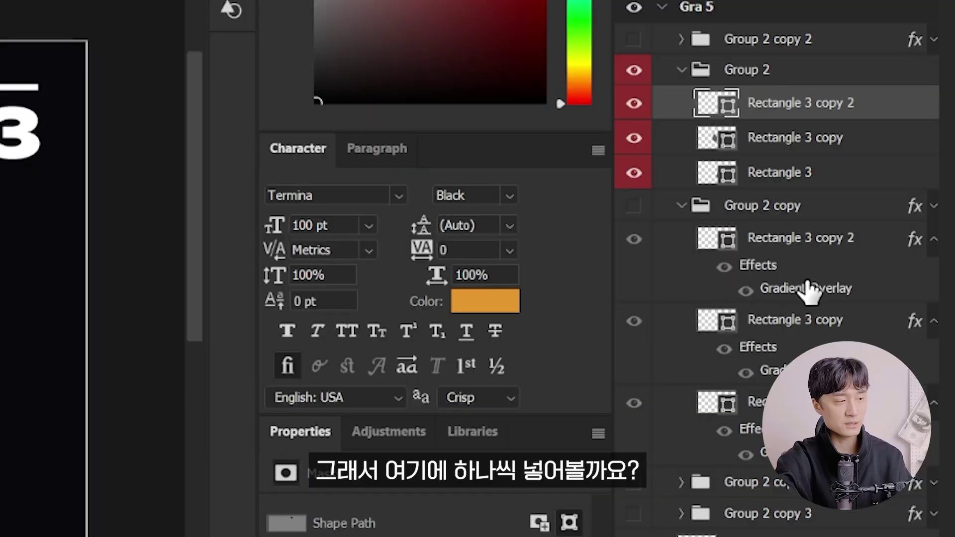
Show the cube's top face with a gradient overlay and flip the left face's gradient to -90°
click(681, 206)
click(632, 103)
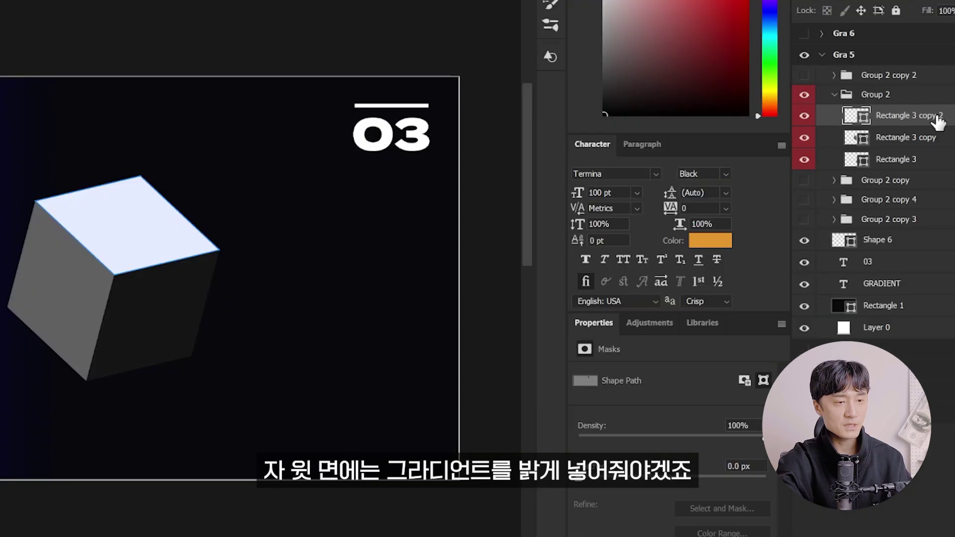
click(433, 304)
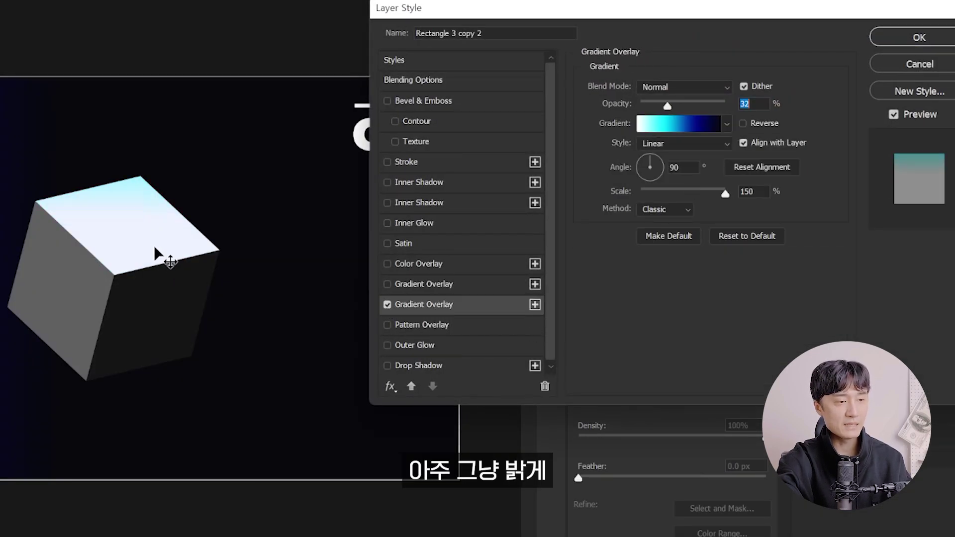
click(915, 38)
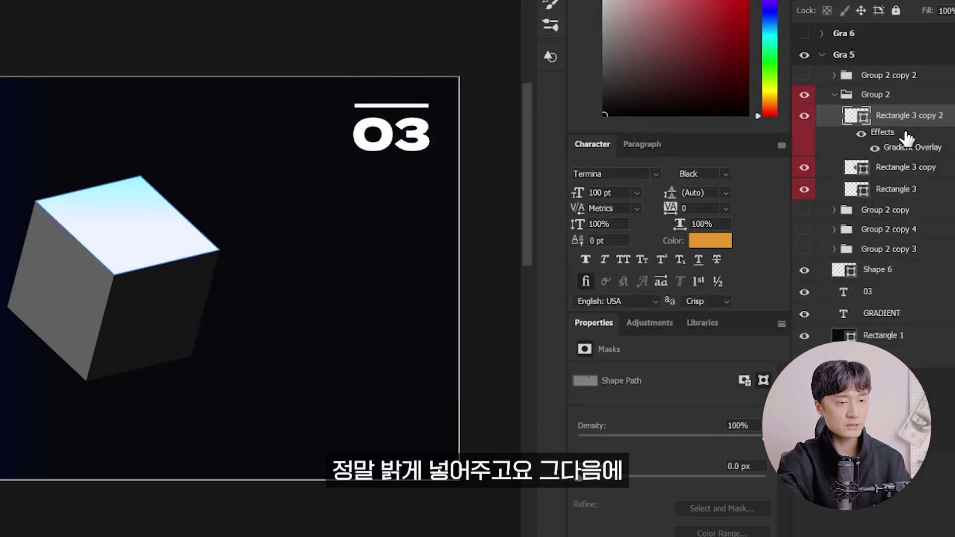
double_click(905, 167)
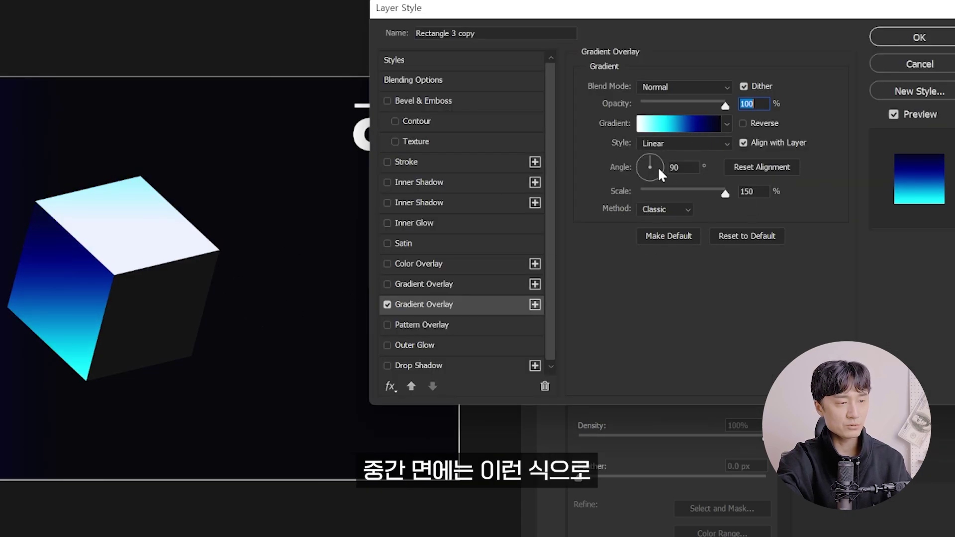
drag(657, 166, 651, 188)
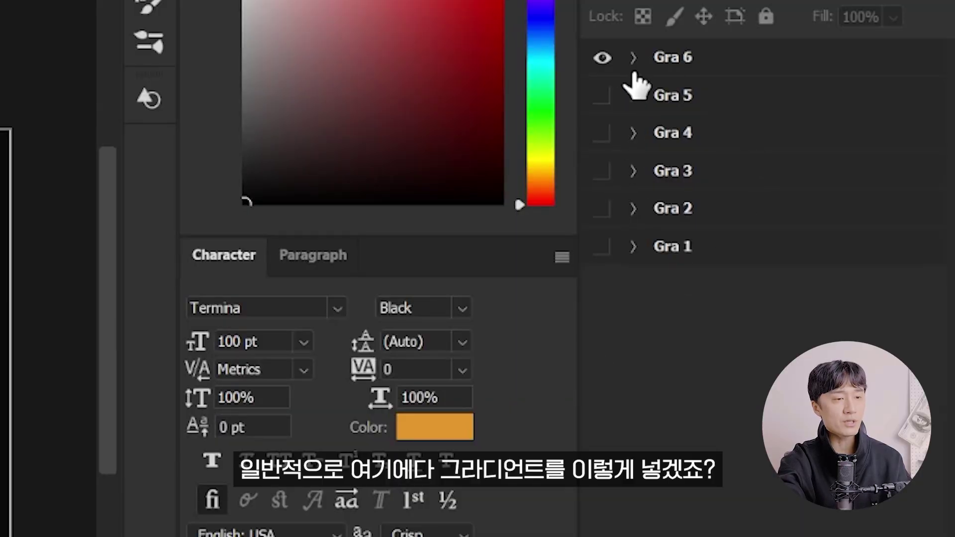
Add a gradient-filled Stroke to the GRADIENT text layer in Gra 6
click(633, 58)
click(836, 144)
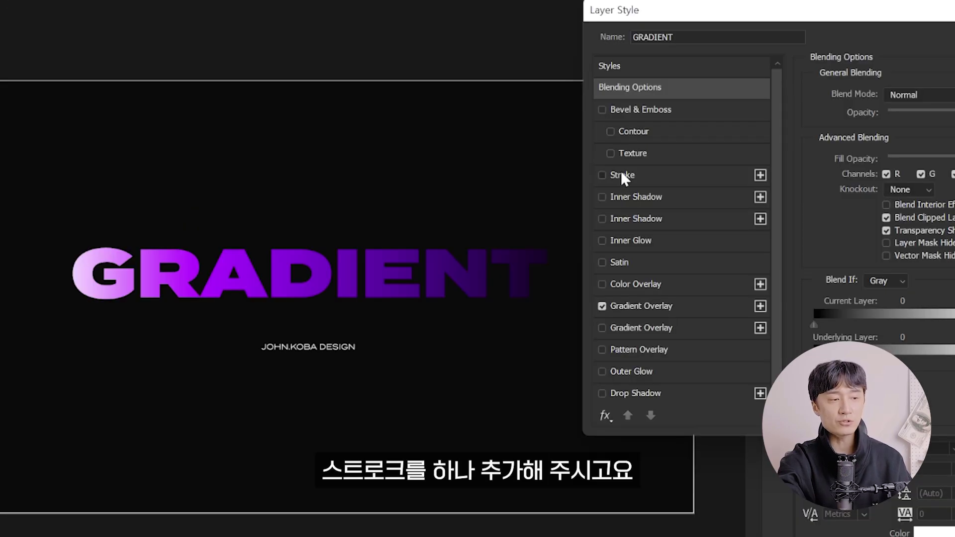
click(621, 173)
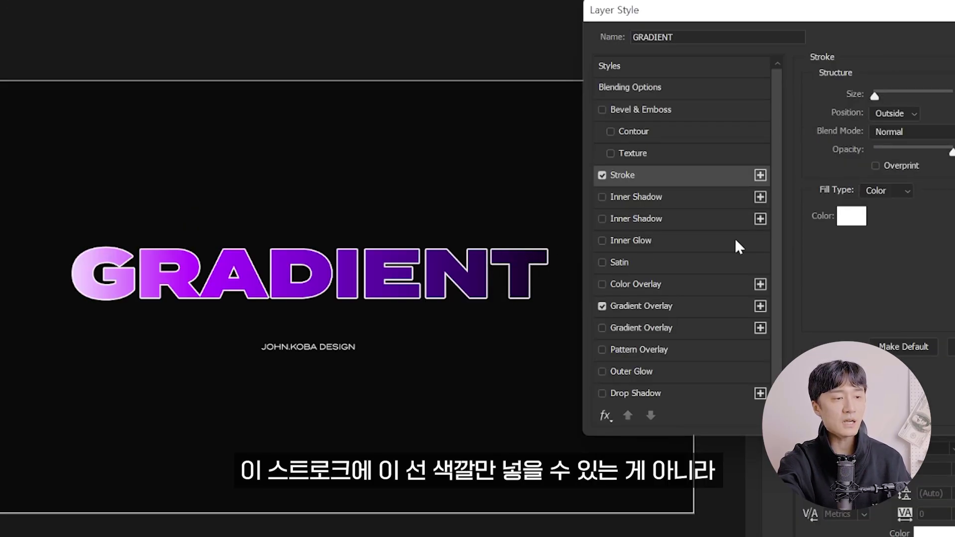
click(898, 194)
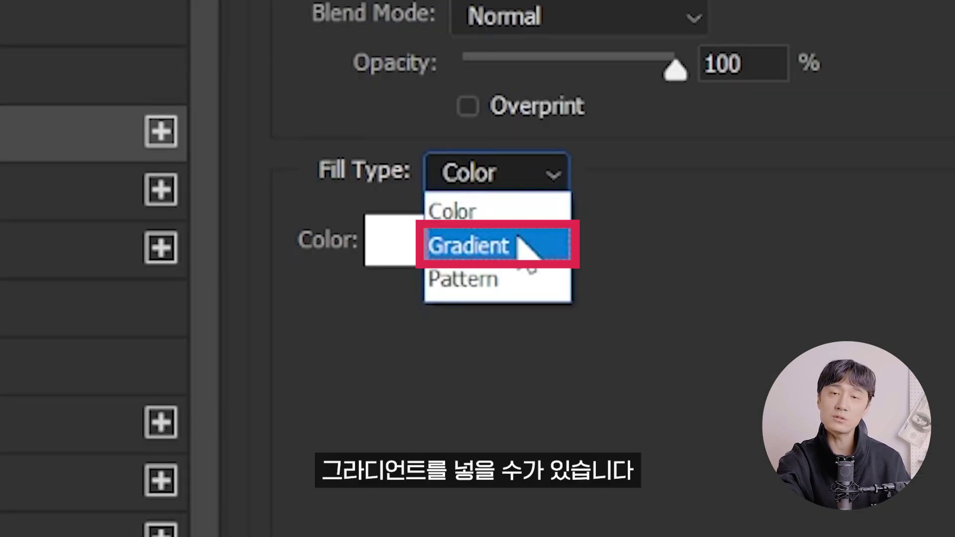
click(517, 243)
Apply the purple custom gradient preset to the 2 px stroke, lighter toward the right
click(726, 235)
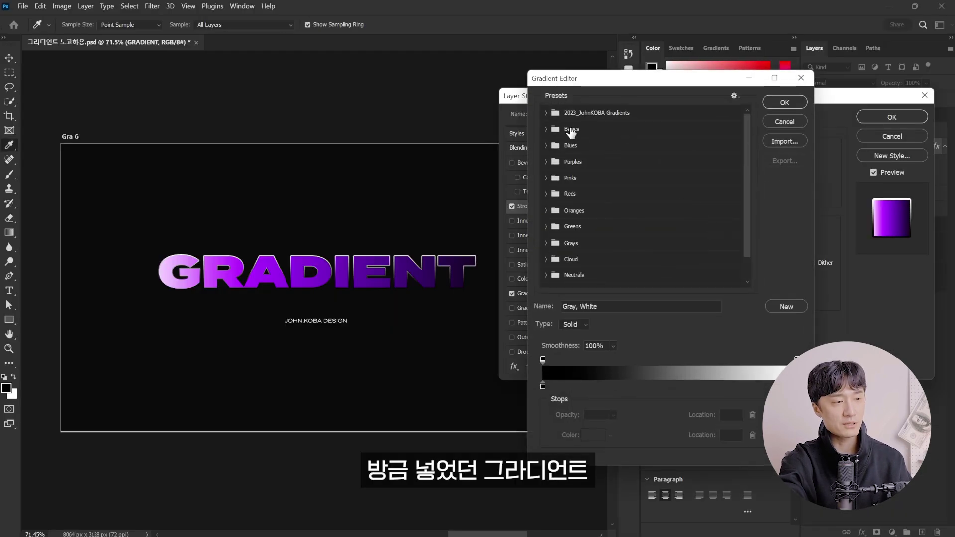
click(546, 113)
click(578, 147)
click(784, 102)
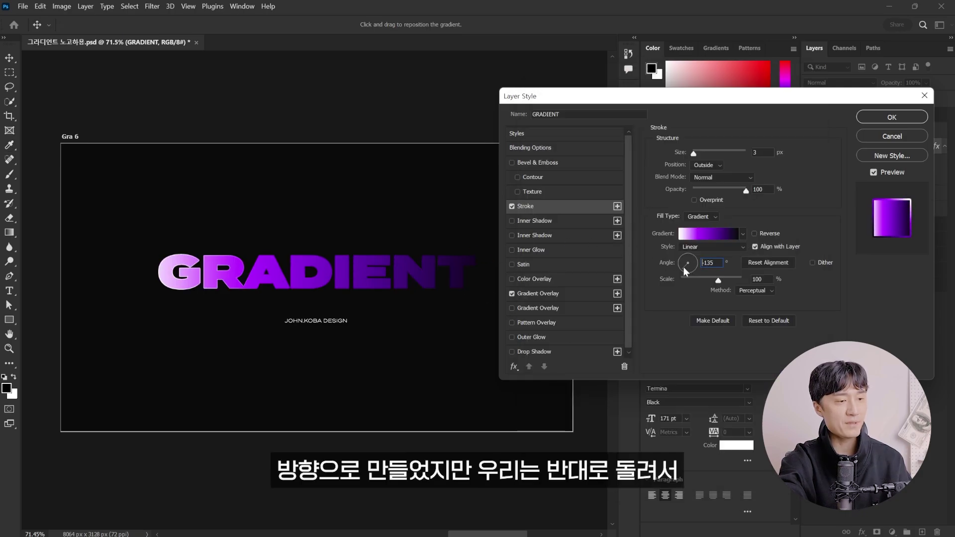
drag(683, 267, 673, 263)
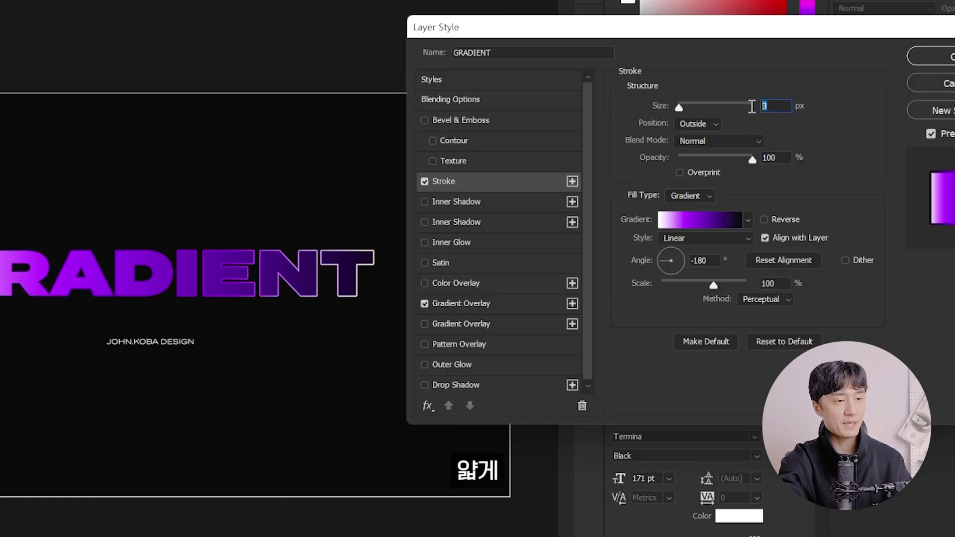
text(2)
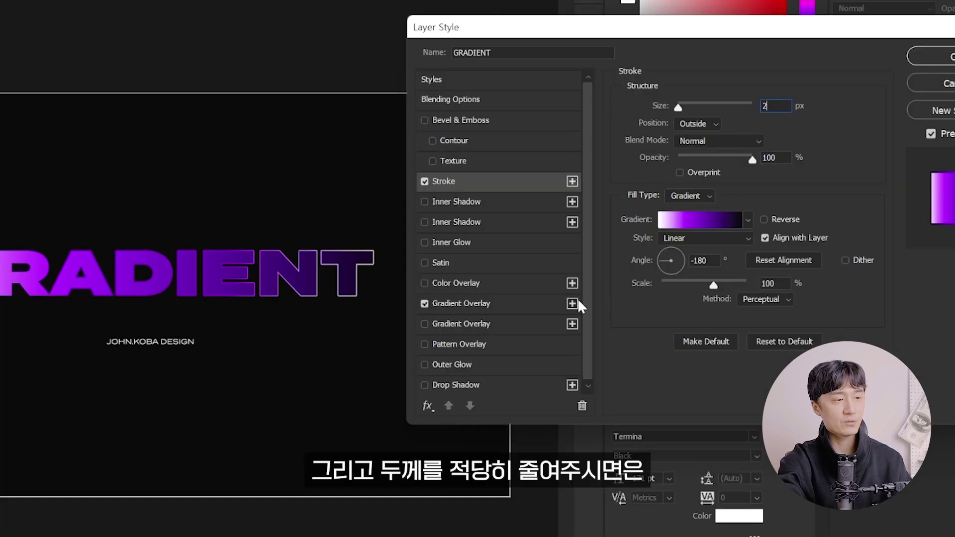
drag(667, 261, 663, 259)
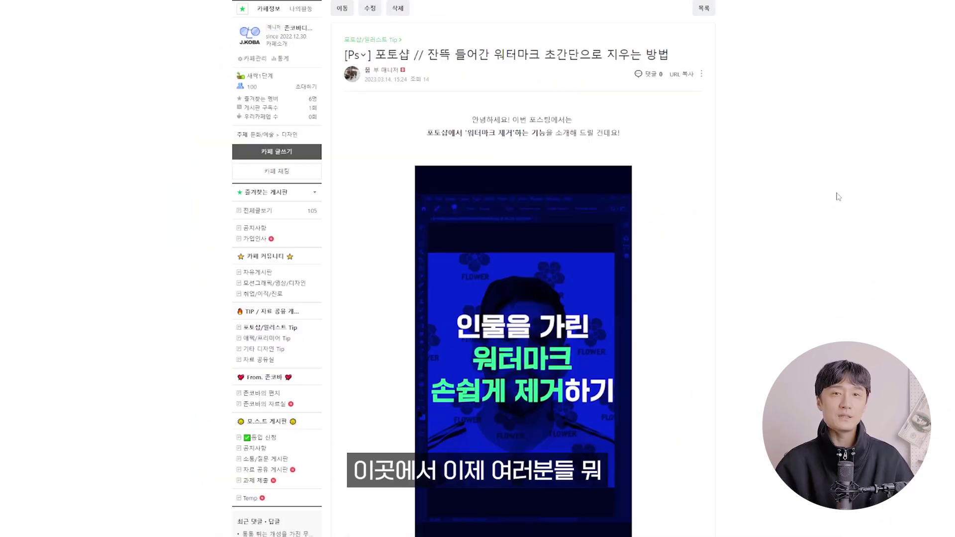
Scroll down through the watermark-removal and Premiere Pro mosaic cafe posts
scroll(838, 202, down, 3)
scroll(839, 203, down, 4)
scroll(839, 205, down, 4)
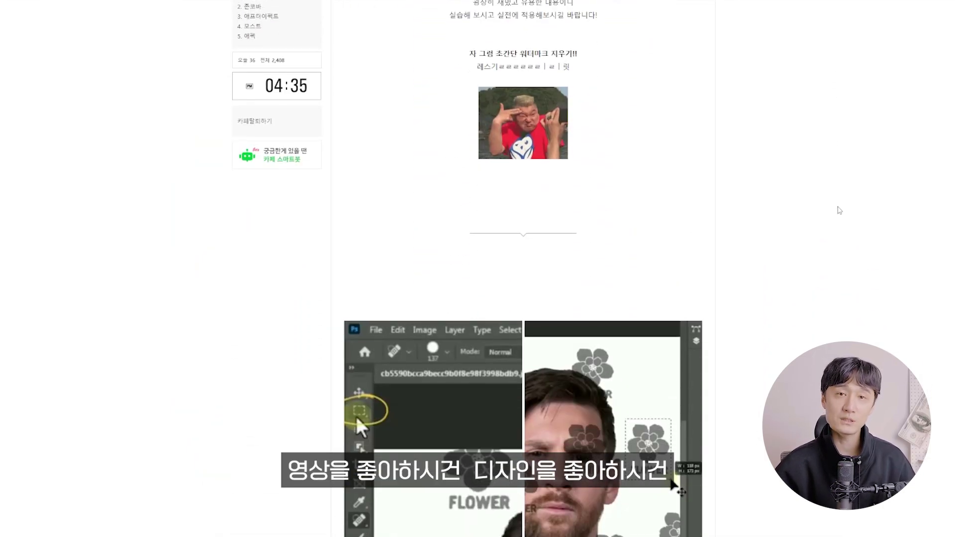
scroll(839, 208, down, 4)
scroll(839, 209, down, 4)
scroll(840, 209, down, 4)
scroll(839, 209, down, 4)
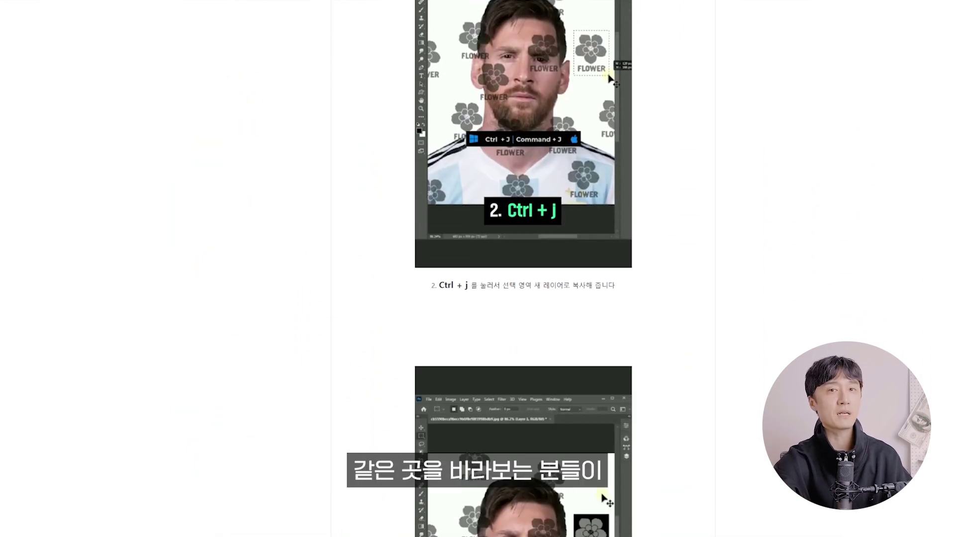
scroll(839, 210, down, 4)
scroll(755, 153, down, 3)
scroll(755, 154, down, 4)
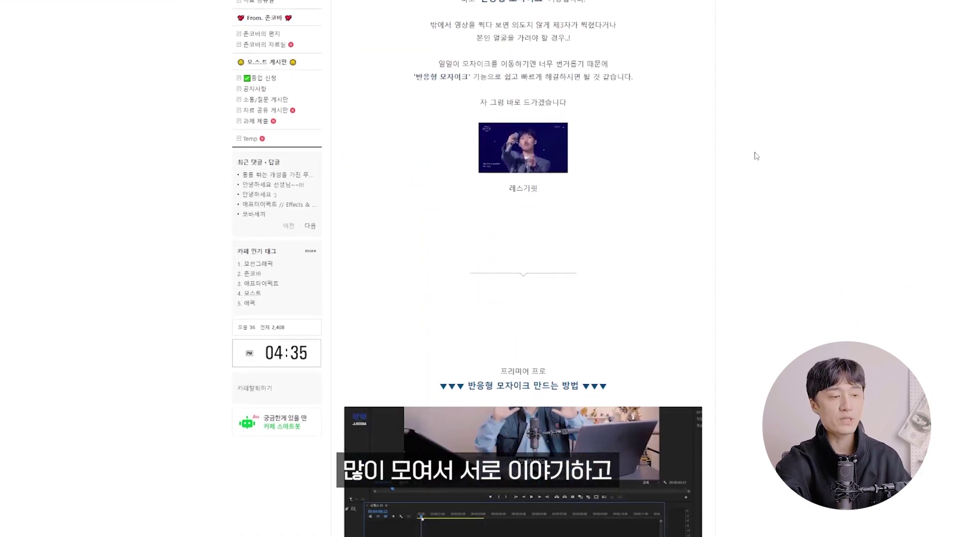
scroll(756, 156, down, 3)
scroll(757, 156, down, 4)
scroll(756, 156, down, 3)
scroll(756, 155, down, 3)
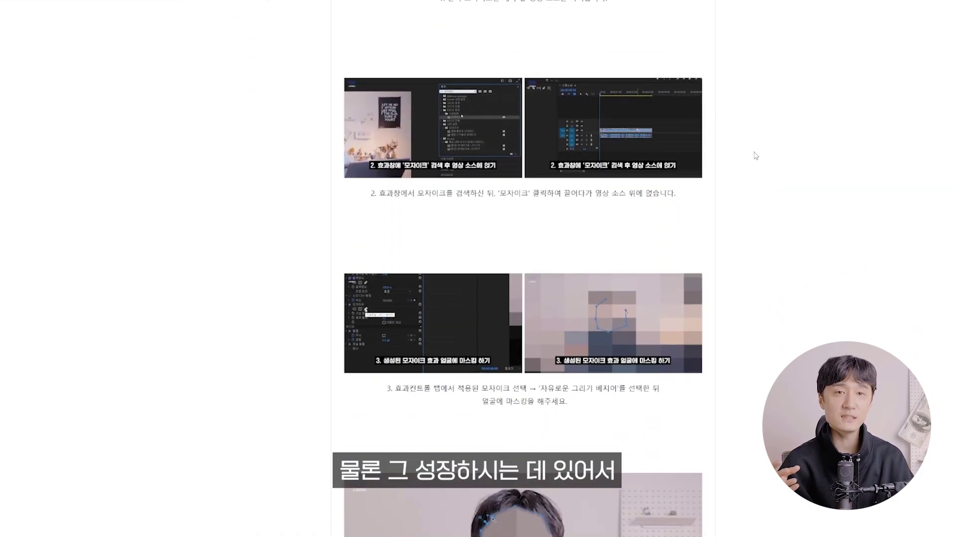
scroll(755, 154, down, 4)
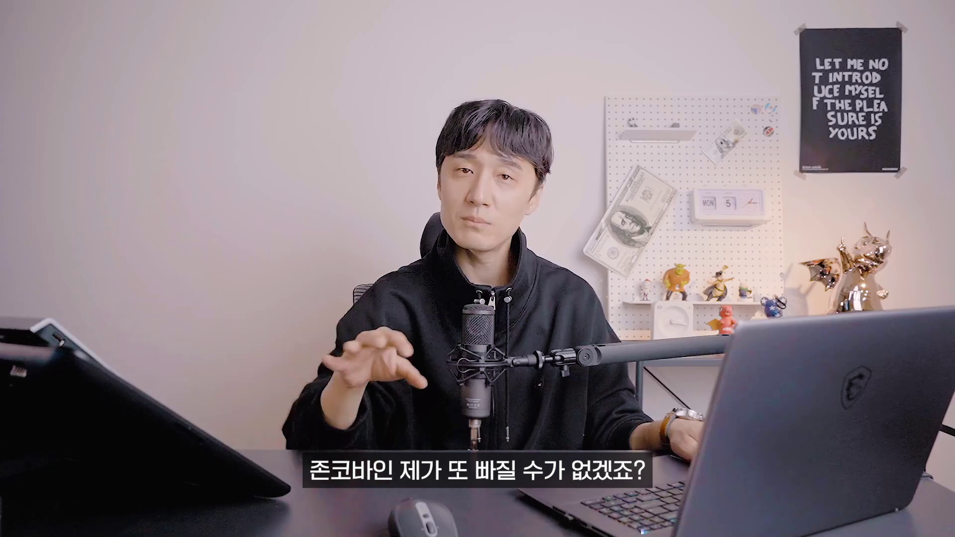